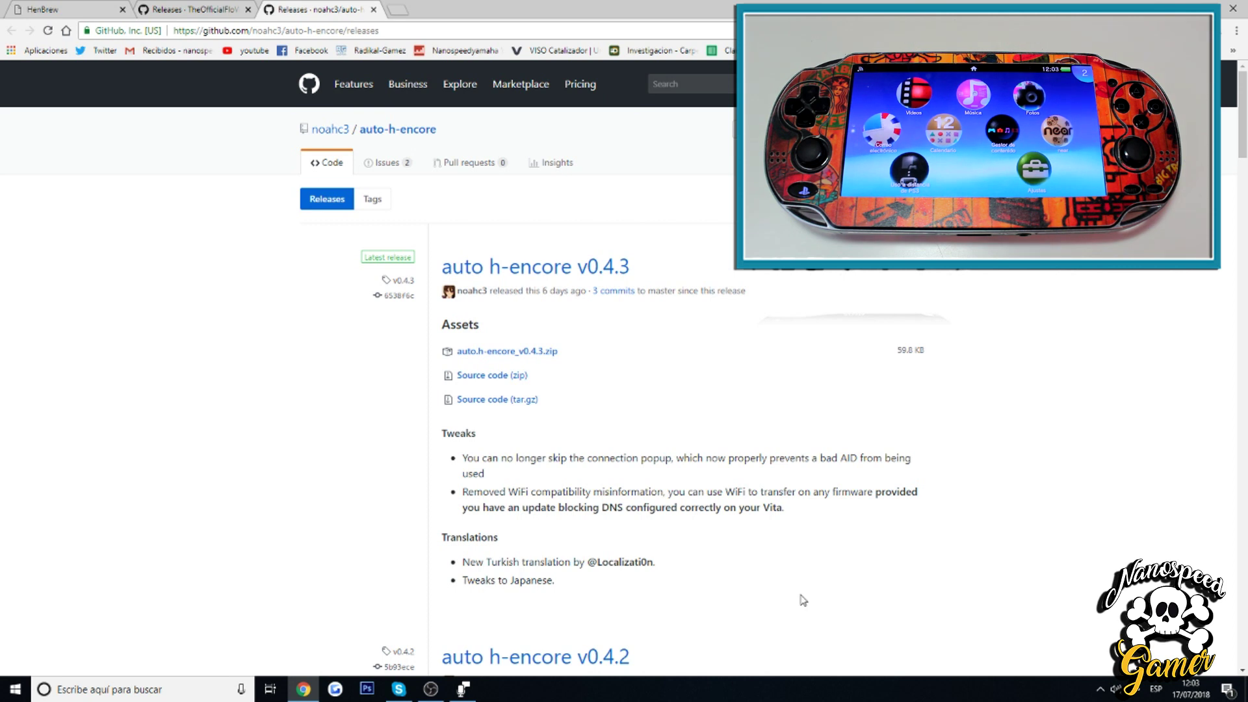
Step: Review the enso and auto h-encore v0.4.3 release pages on GitHub and locate both downloaded files on the desktop
click(221, 9)
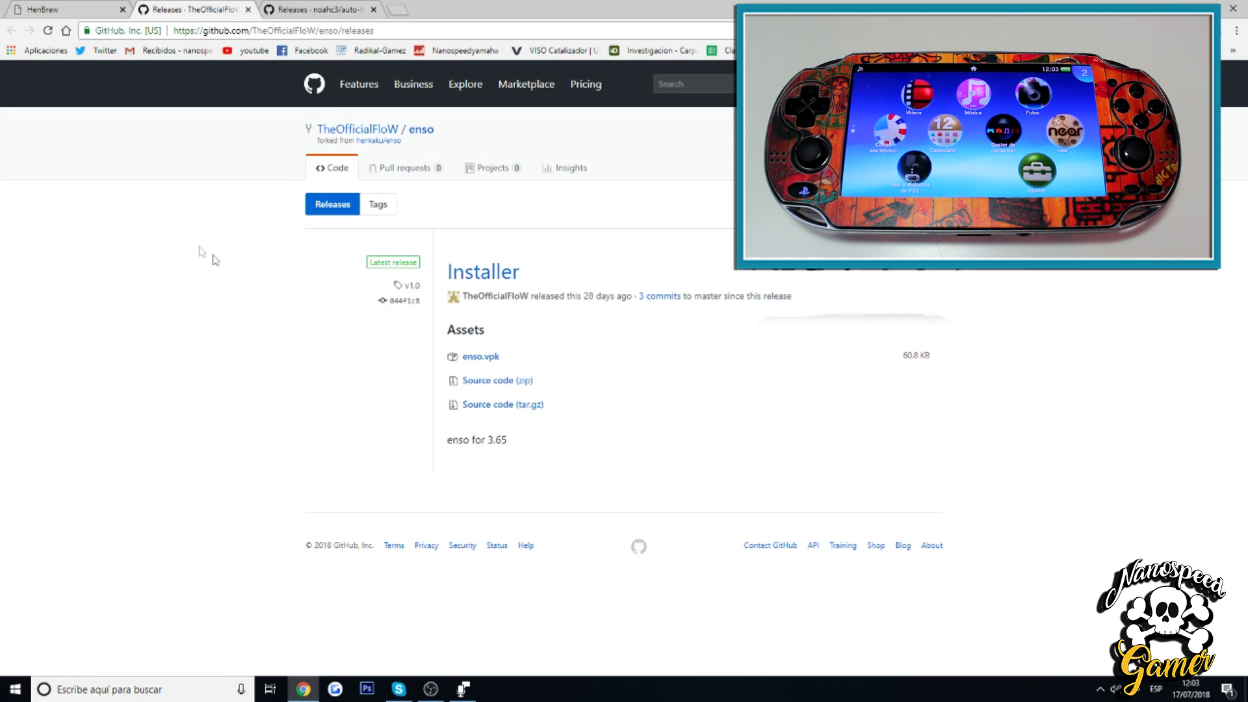
click(347, 9)
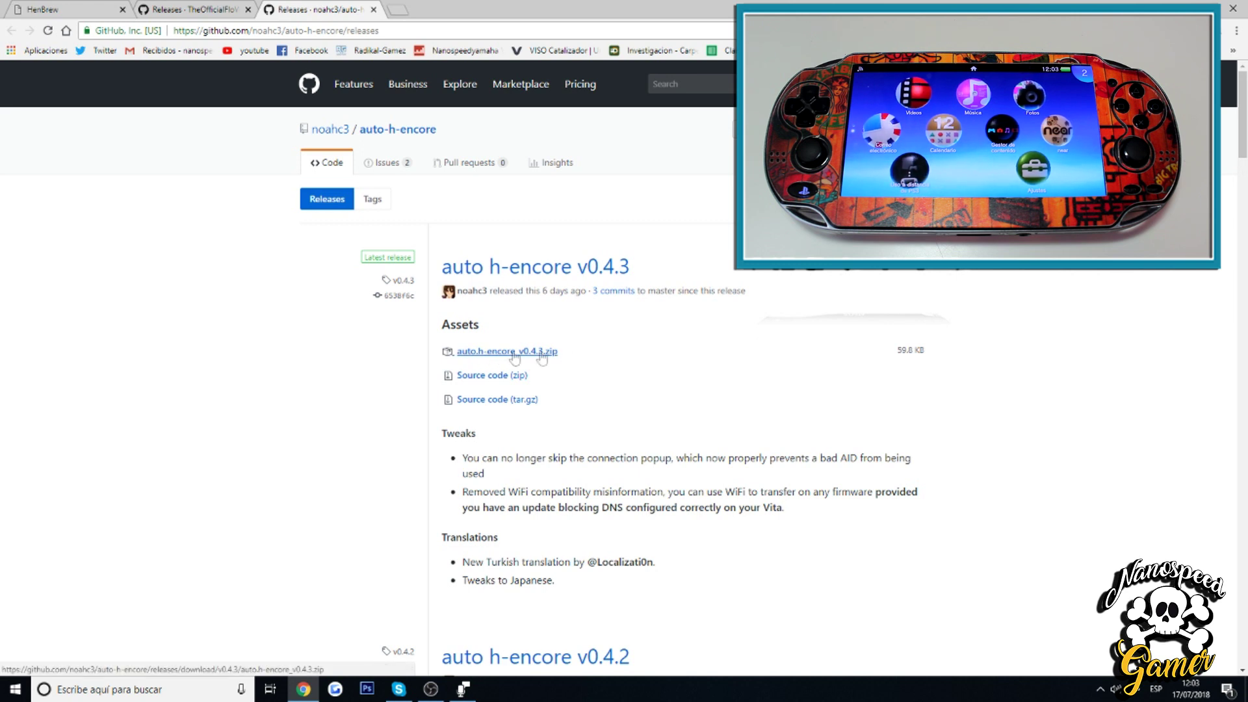
click(182, 8)
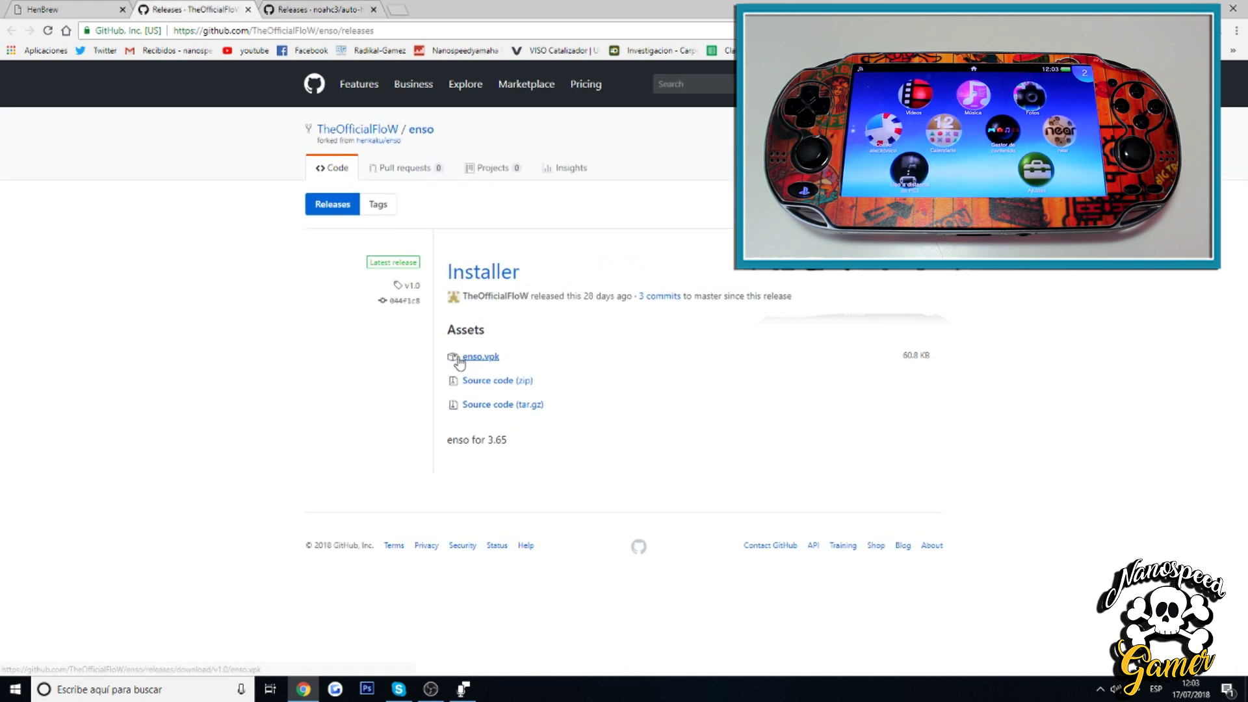
click(1174, 6)
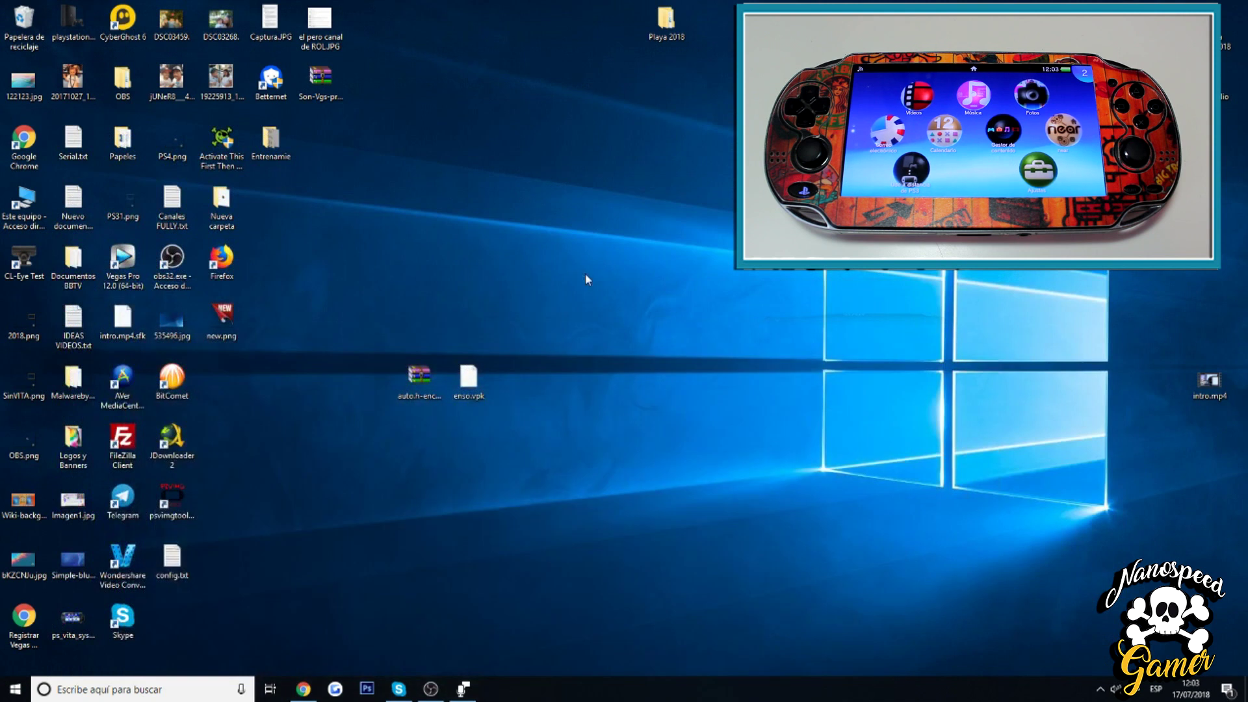
click(426, 382)
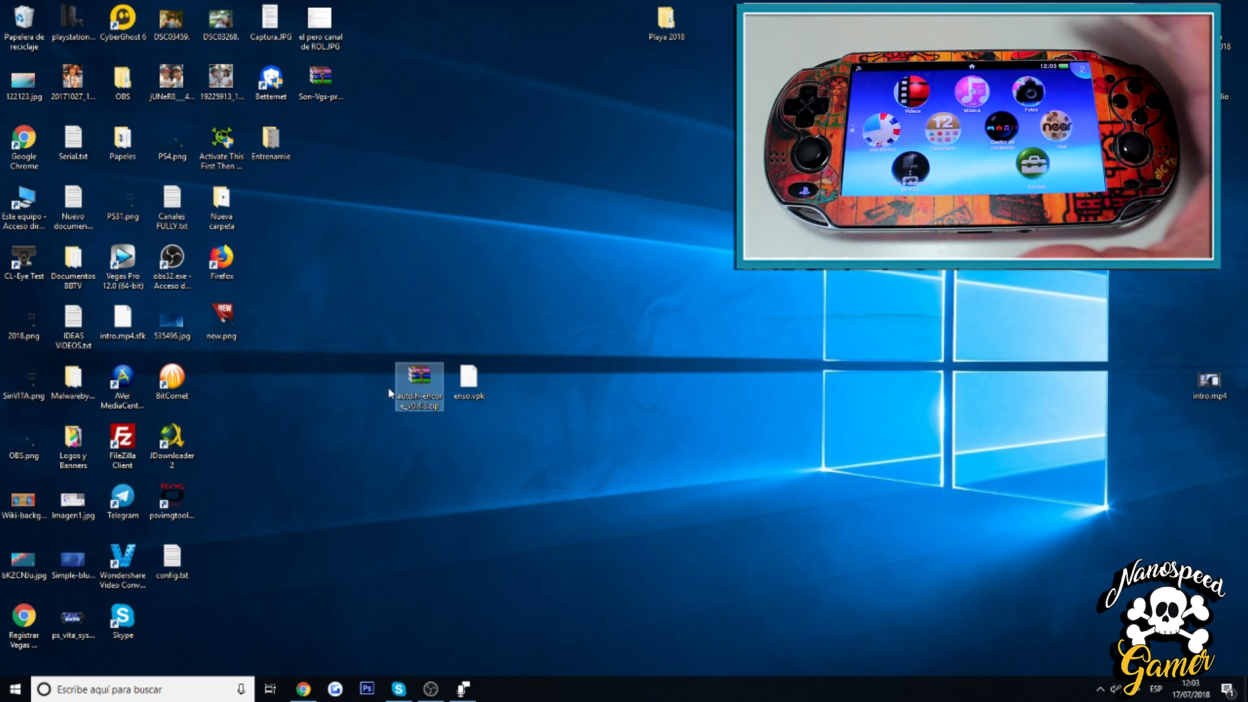
click(368, 218)
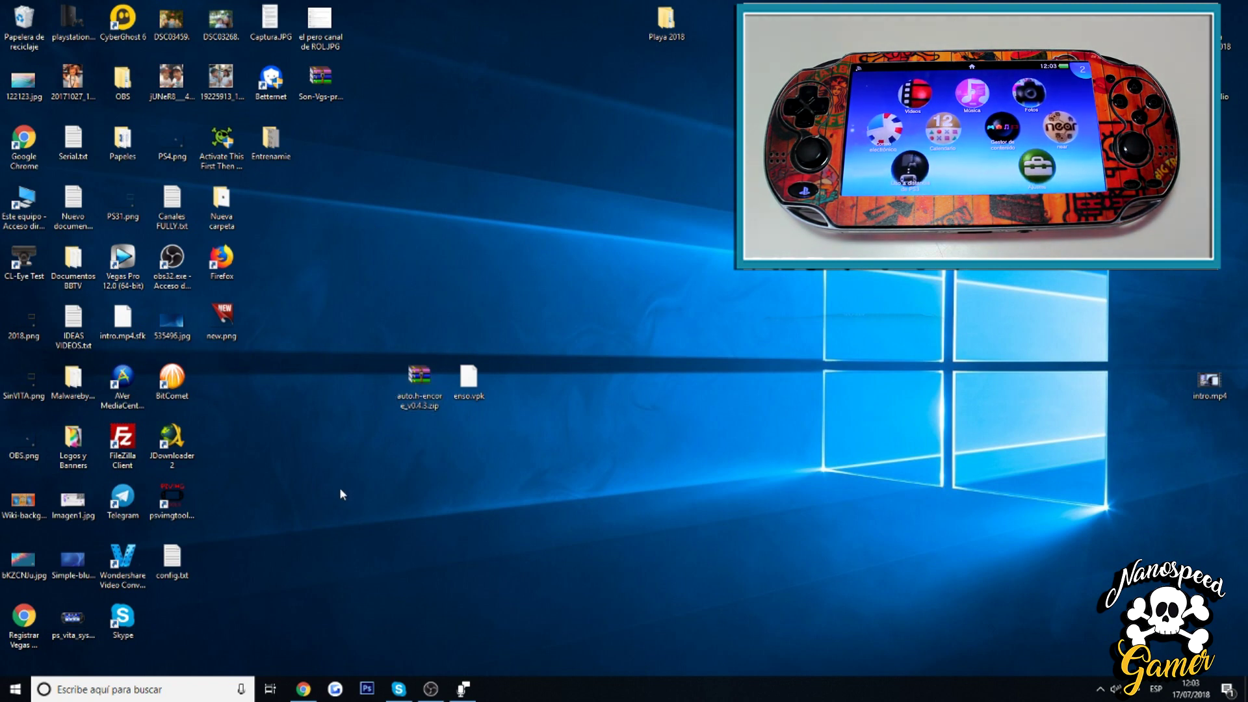
Step: Look for qcma in the Windows application settings and close the settings window
click(14, 690)
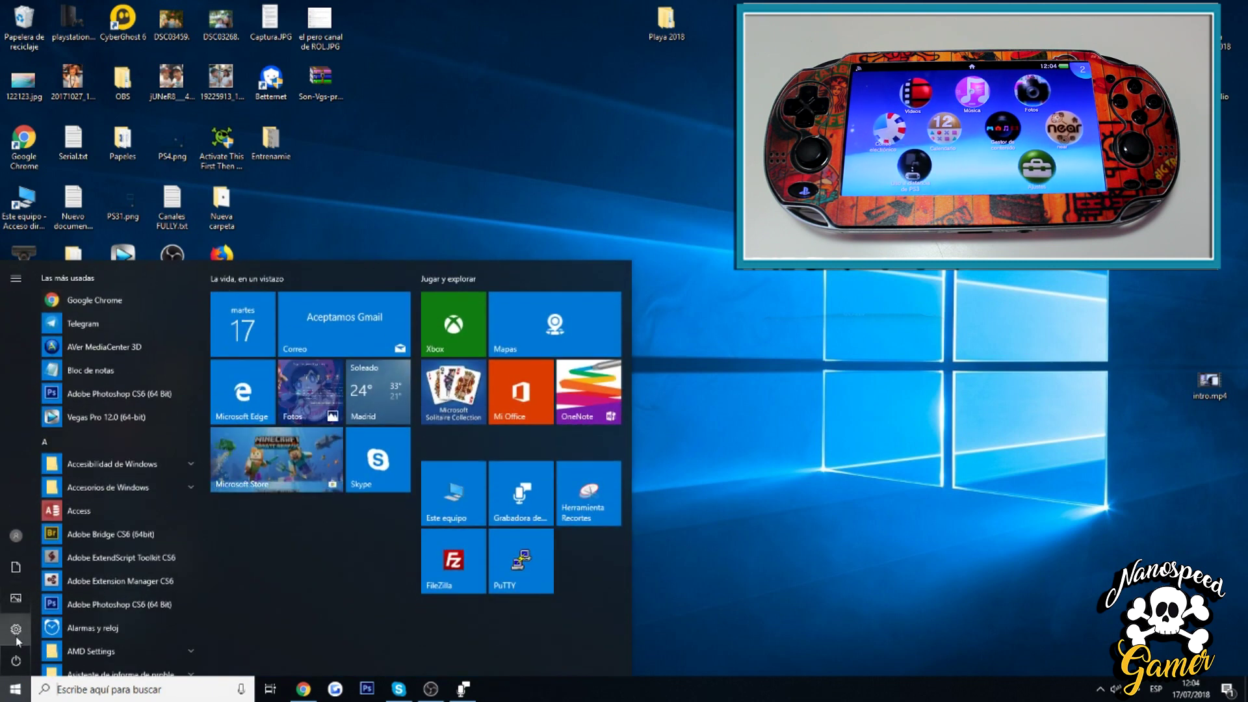
click(17, 642)
click(253, 229)
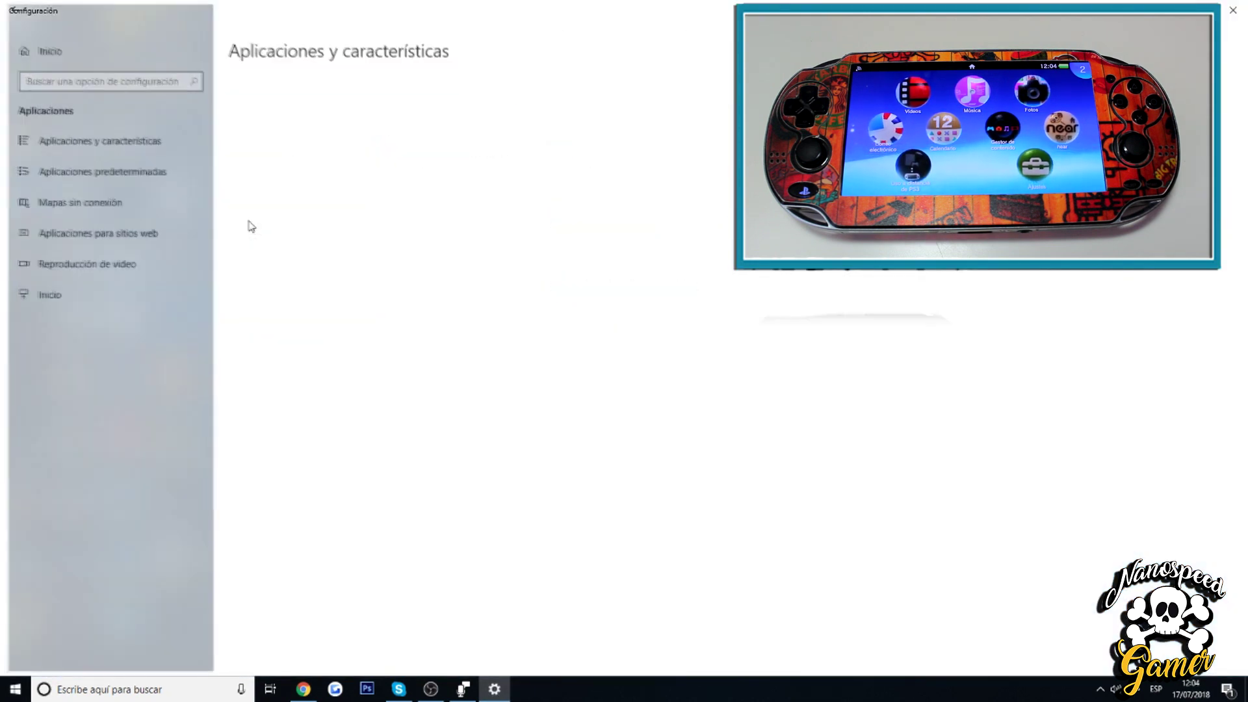
click(100, 78)
text(q)
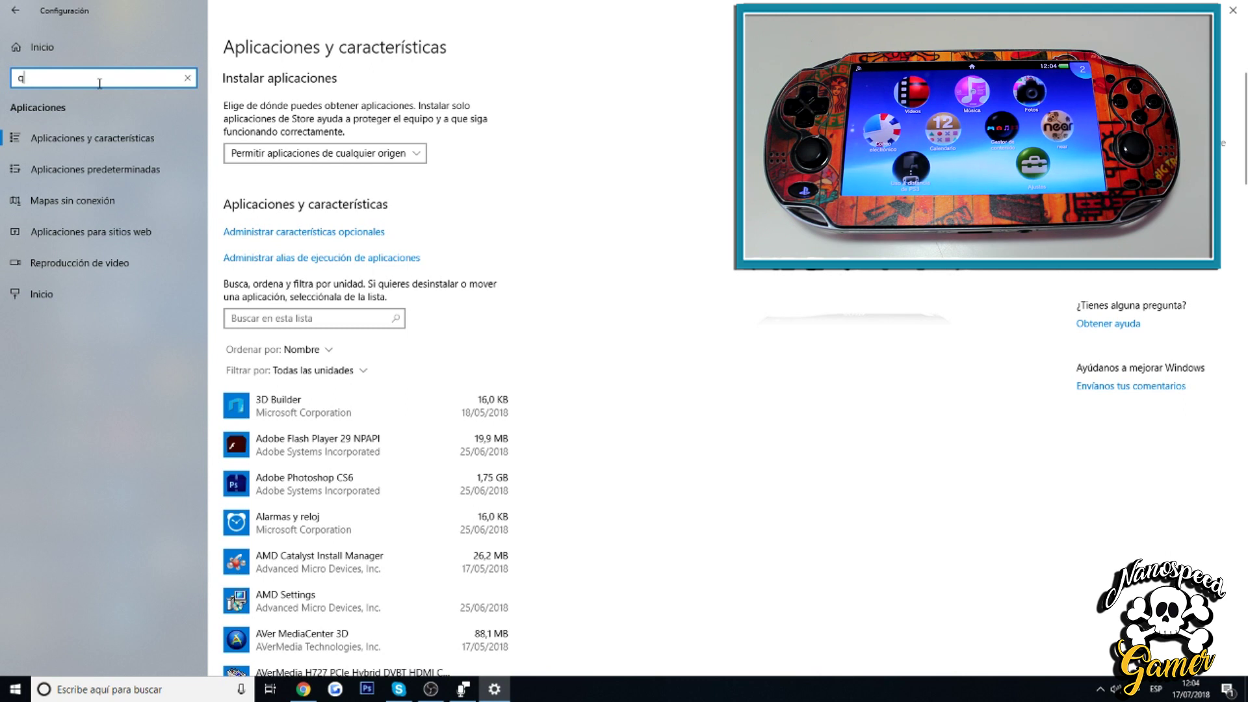
text(cma)
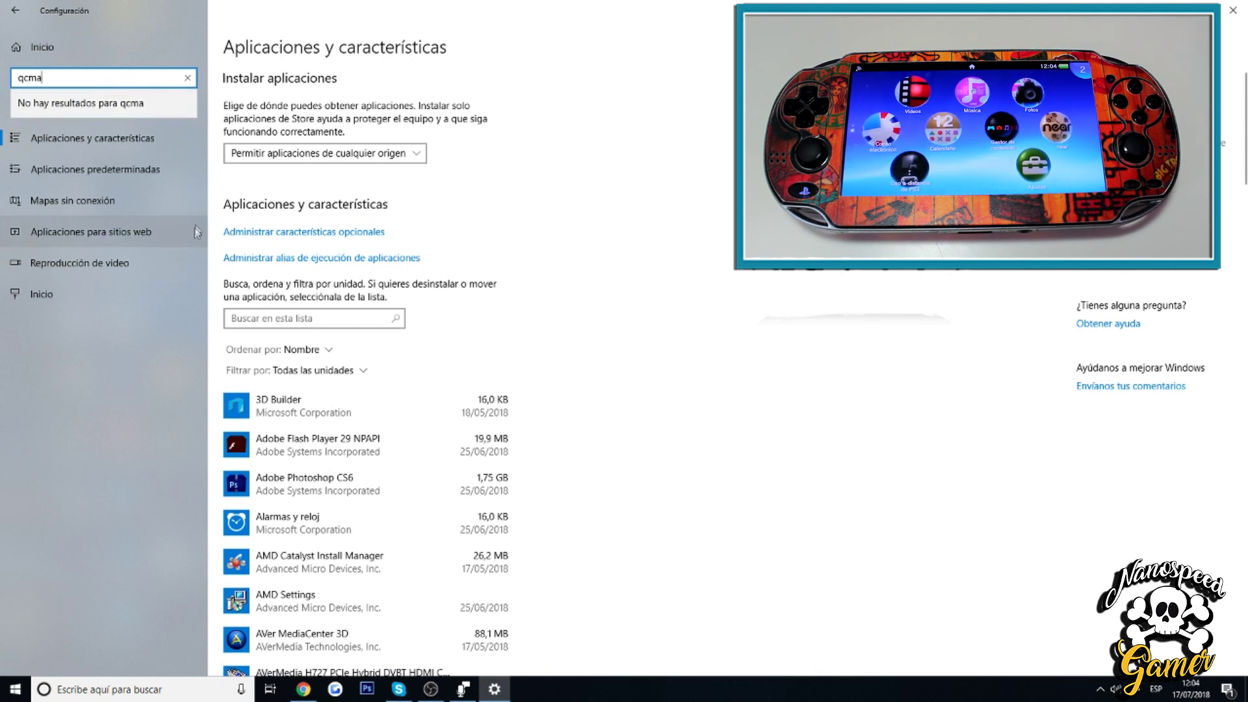
click(1235, 11)
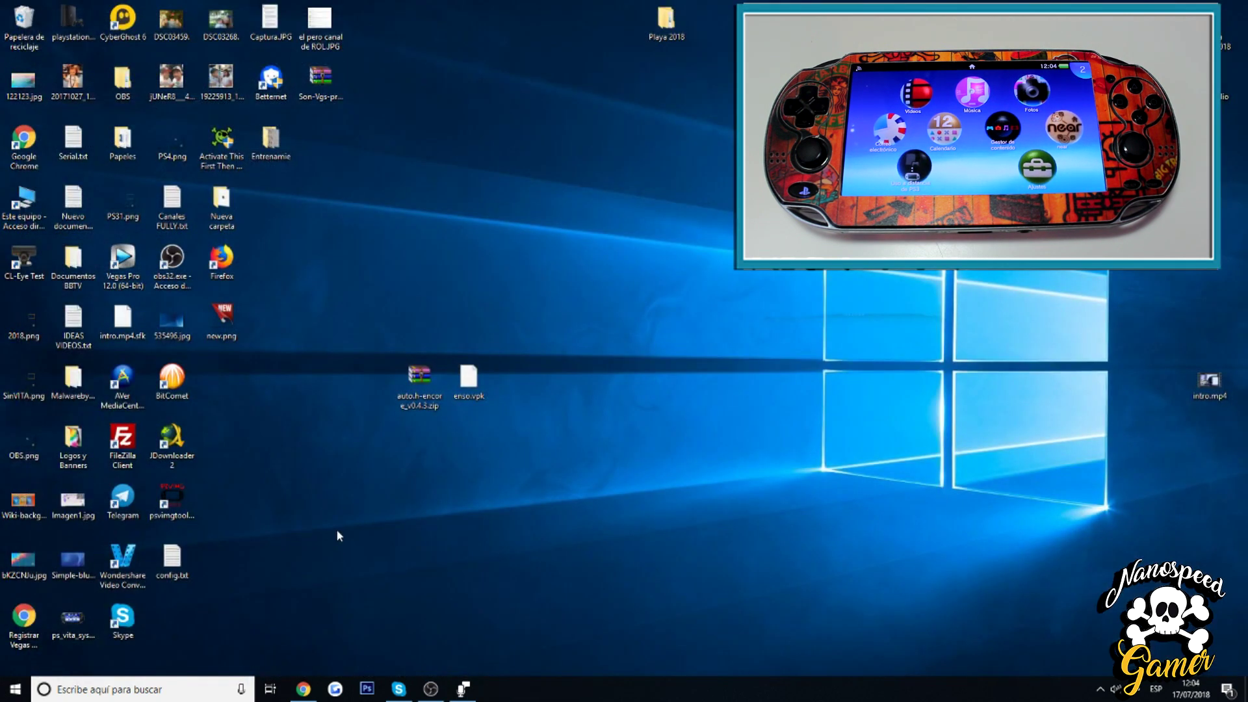
Step: Find the Device Manager (Administrador de dispositivos) with the Windows search and open it
click(122, 690)
text(a)
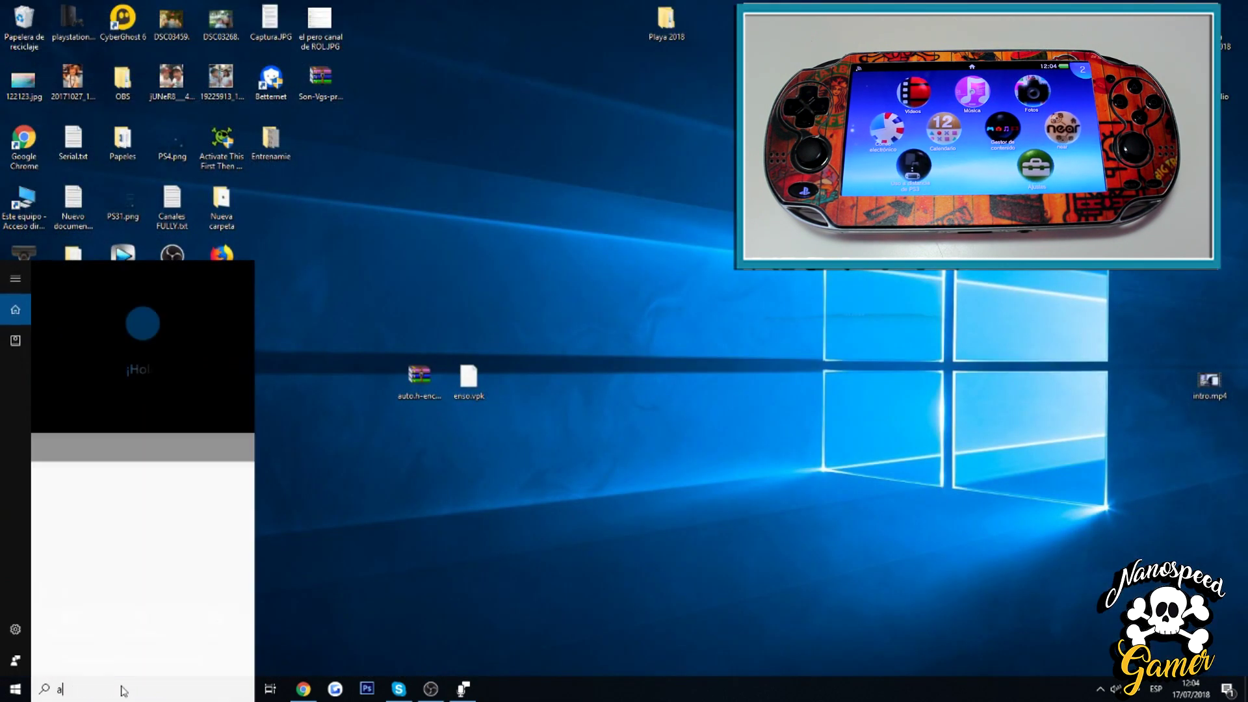
text(dmini)
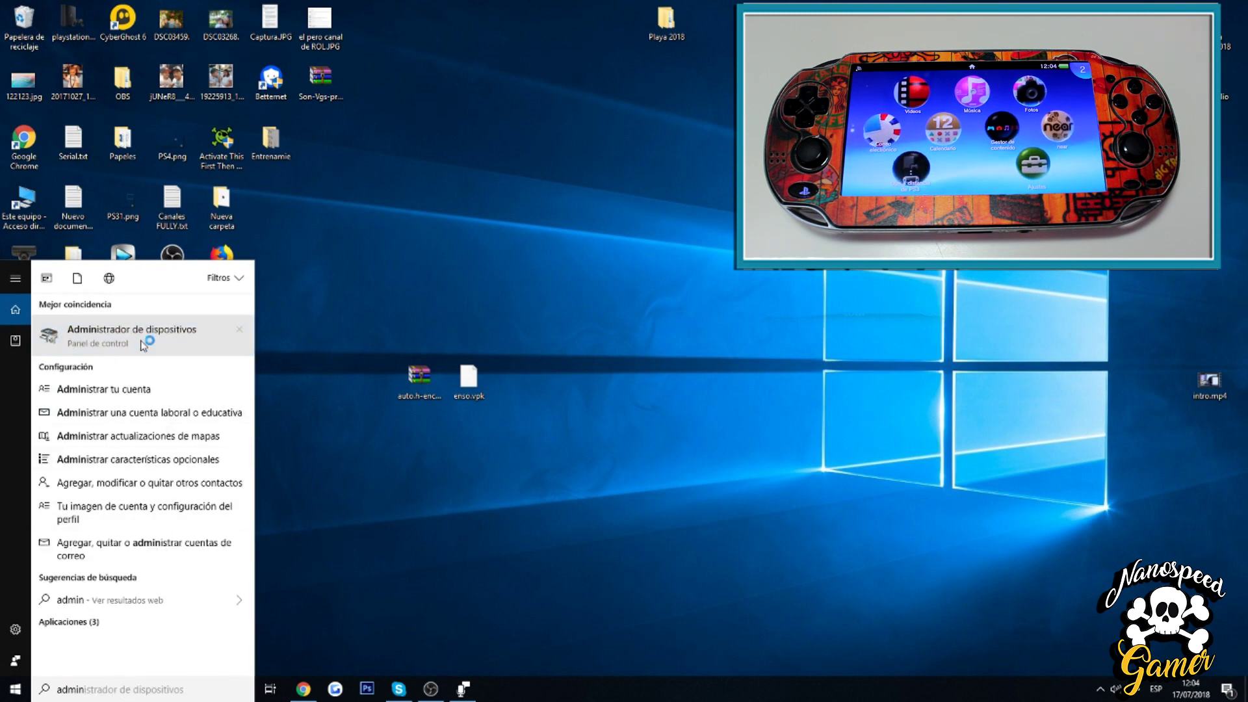
click(141, 339)
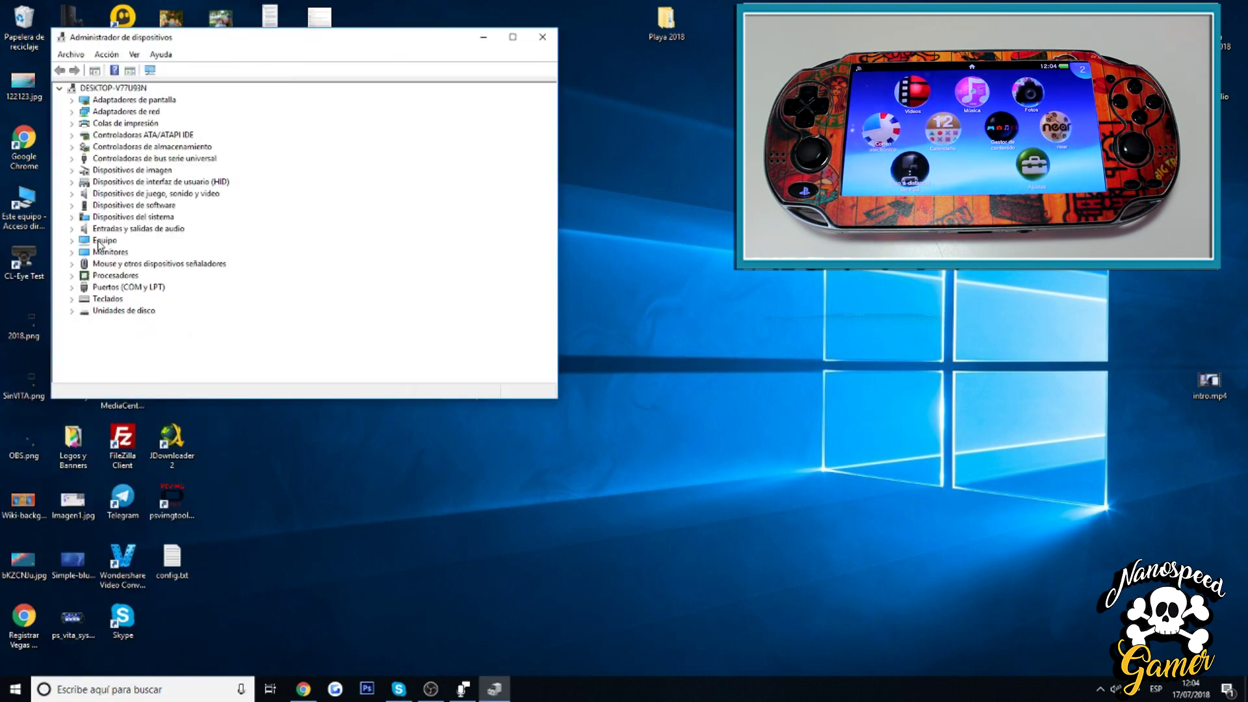
Step: Examine the Dispositivos del sistema and Equipo categories in the Device Manager, collapse them and close the window
click(72, 216)
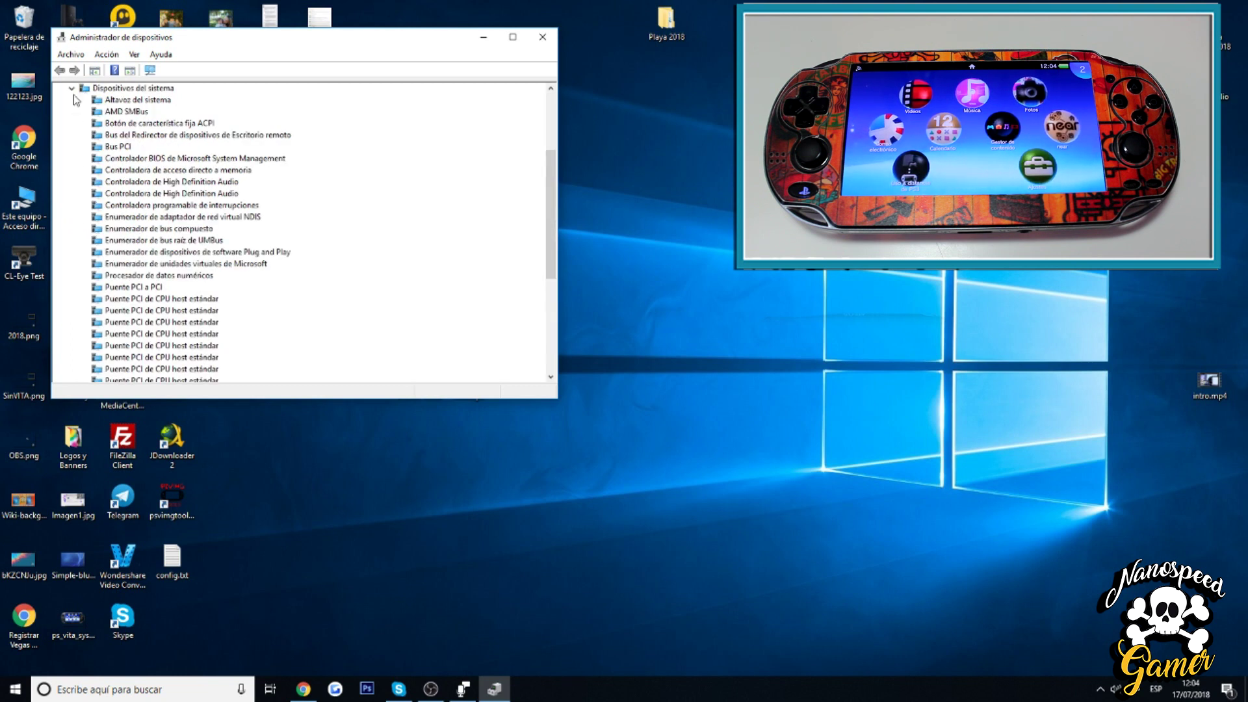
click(73, 91)
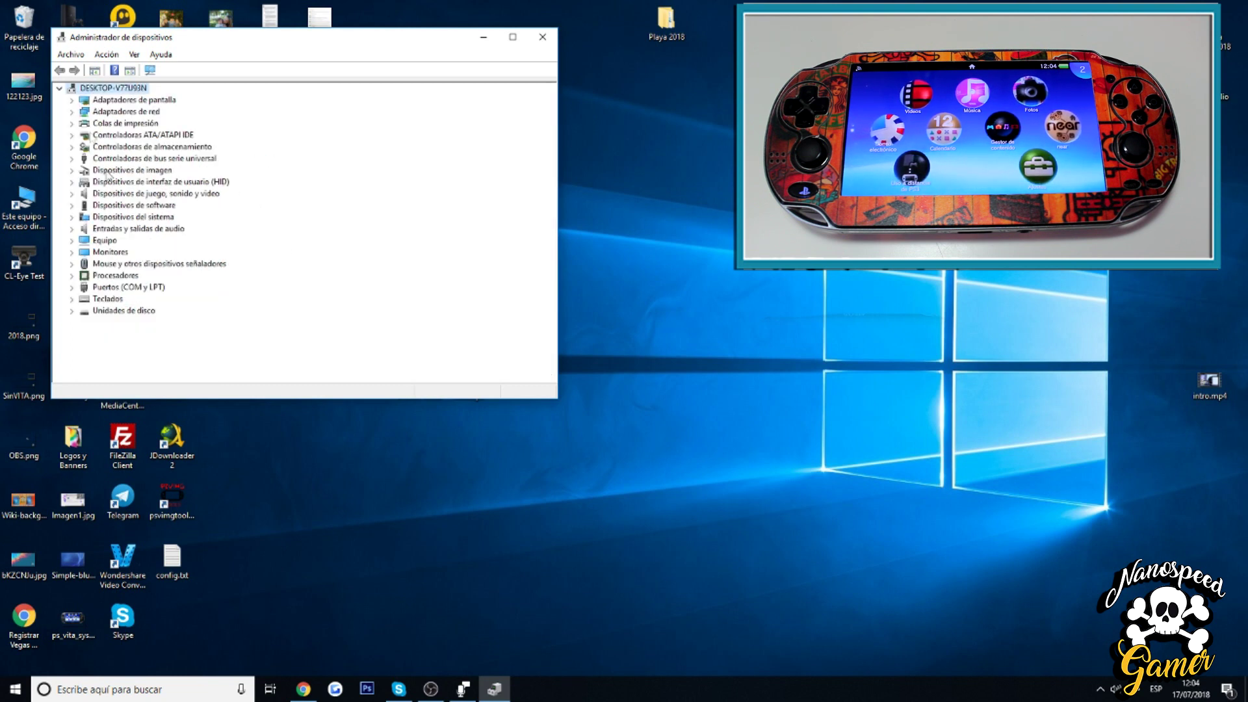
click(73, 240)
right_click(125, 252)
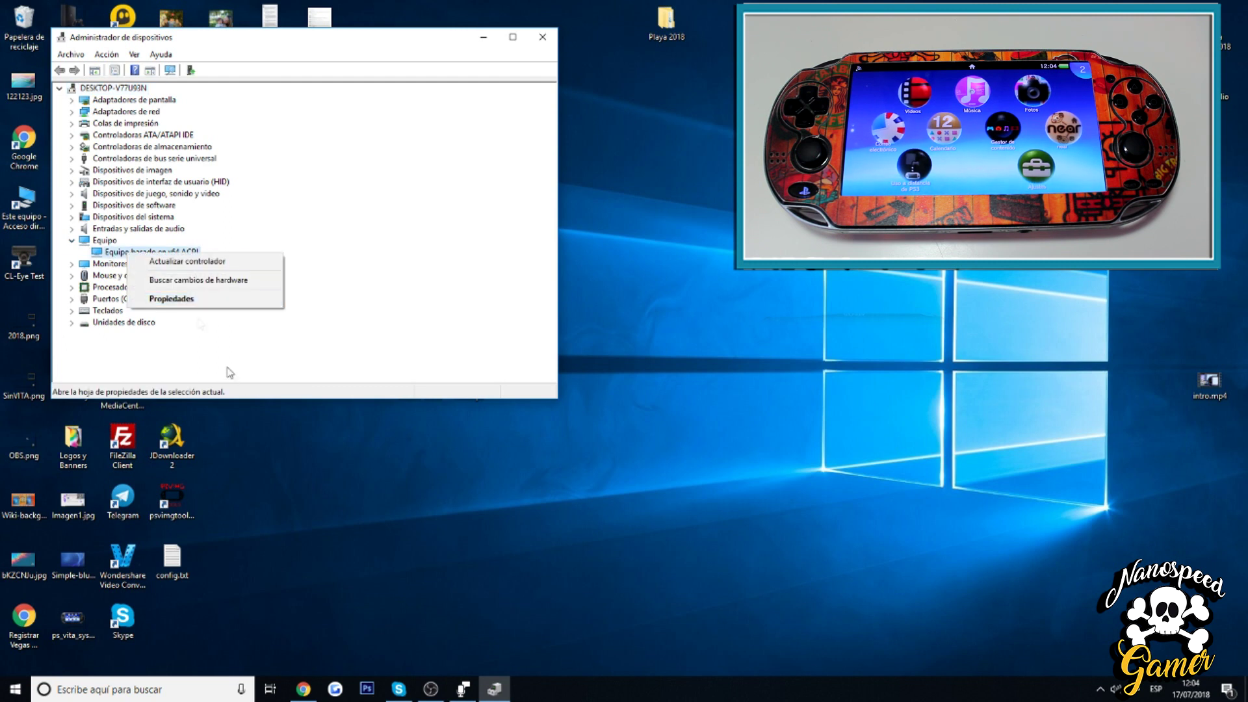
click(188, 337)
click(70, 242)
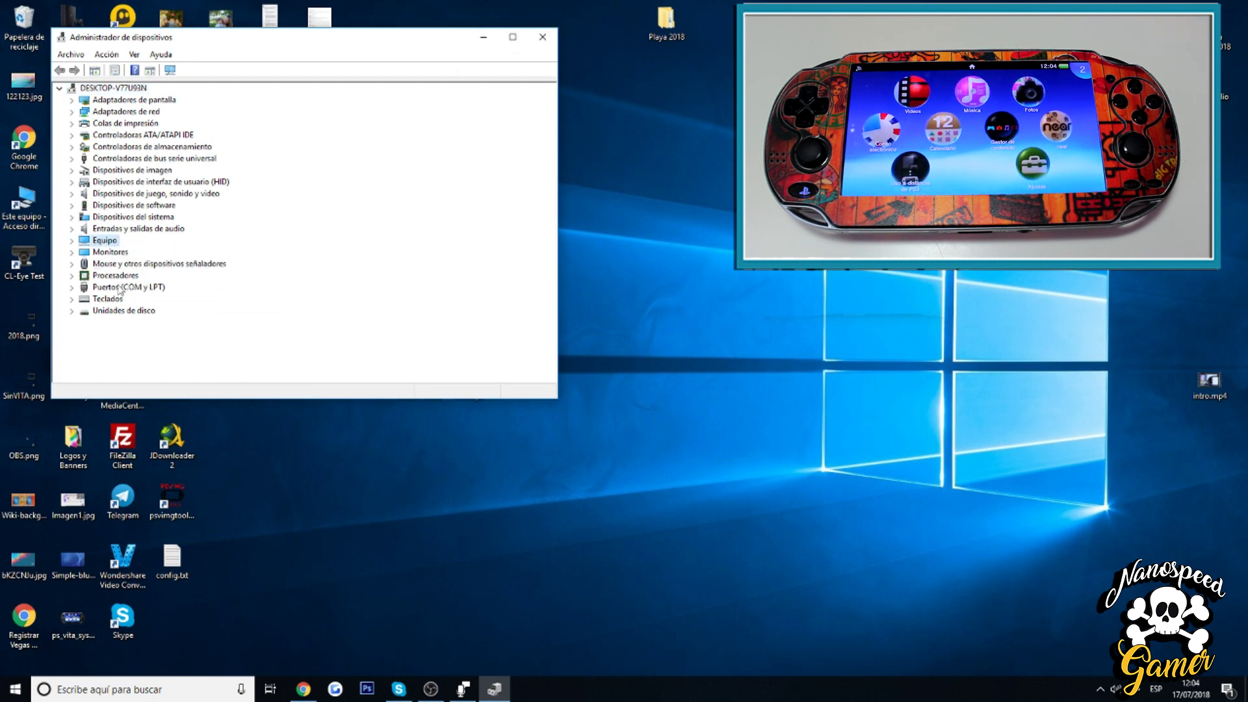
click(543, 39)
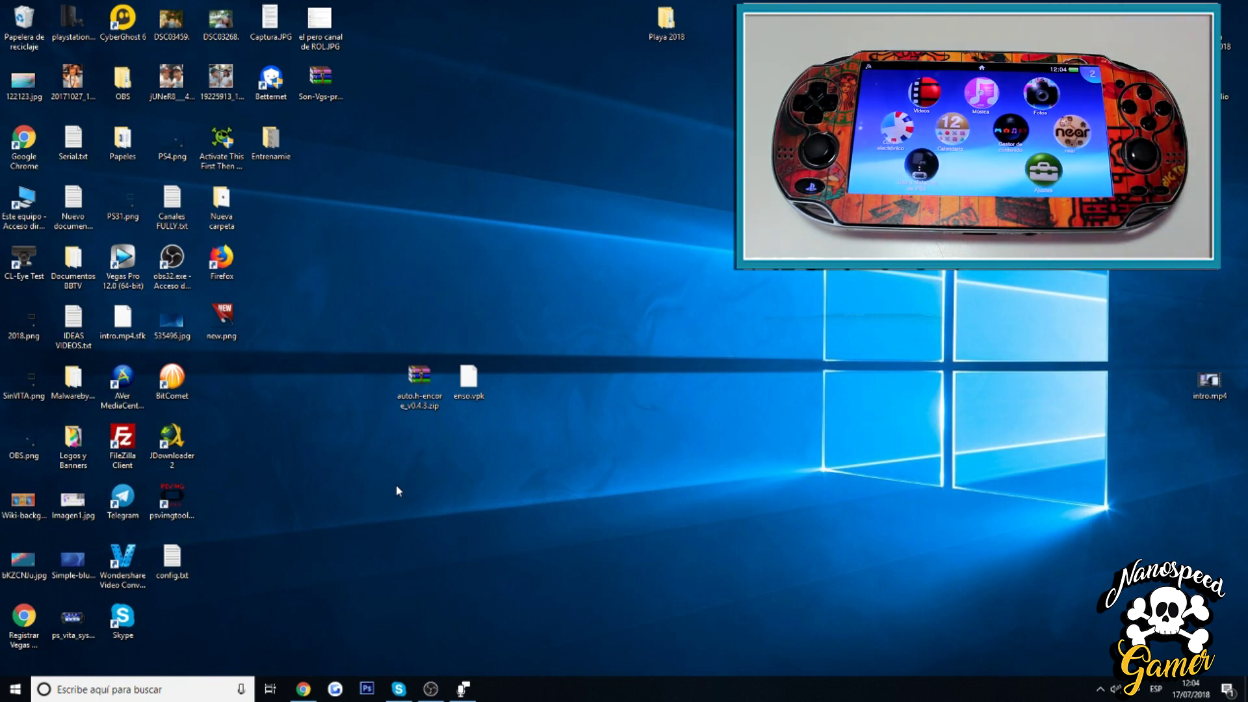
Step: Launch auto h-encore.exe from the auto.h-encore_v0.4.3.zip archive with Español-ES as the program language
double_click(422, 376)
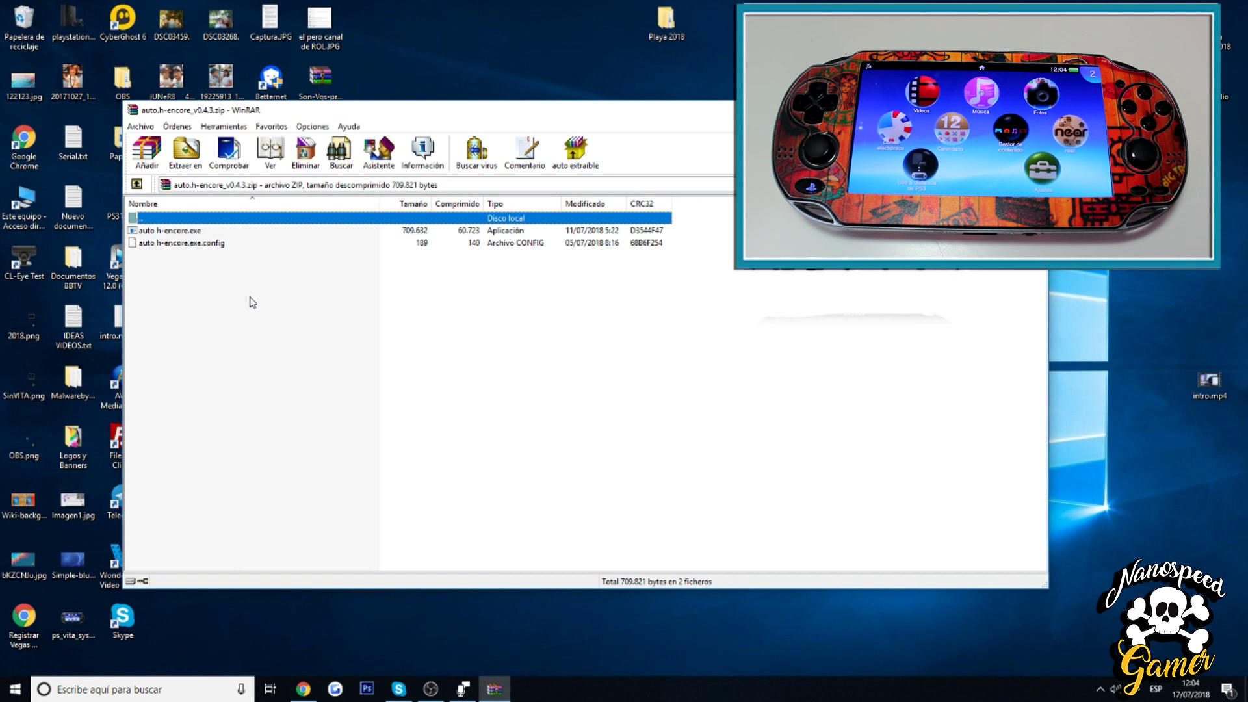
double_click(172, 231)
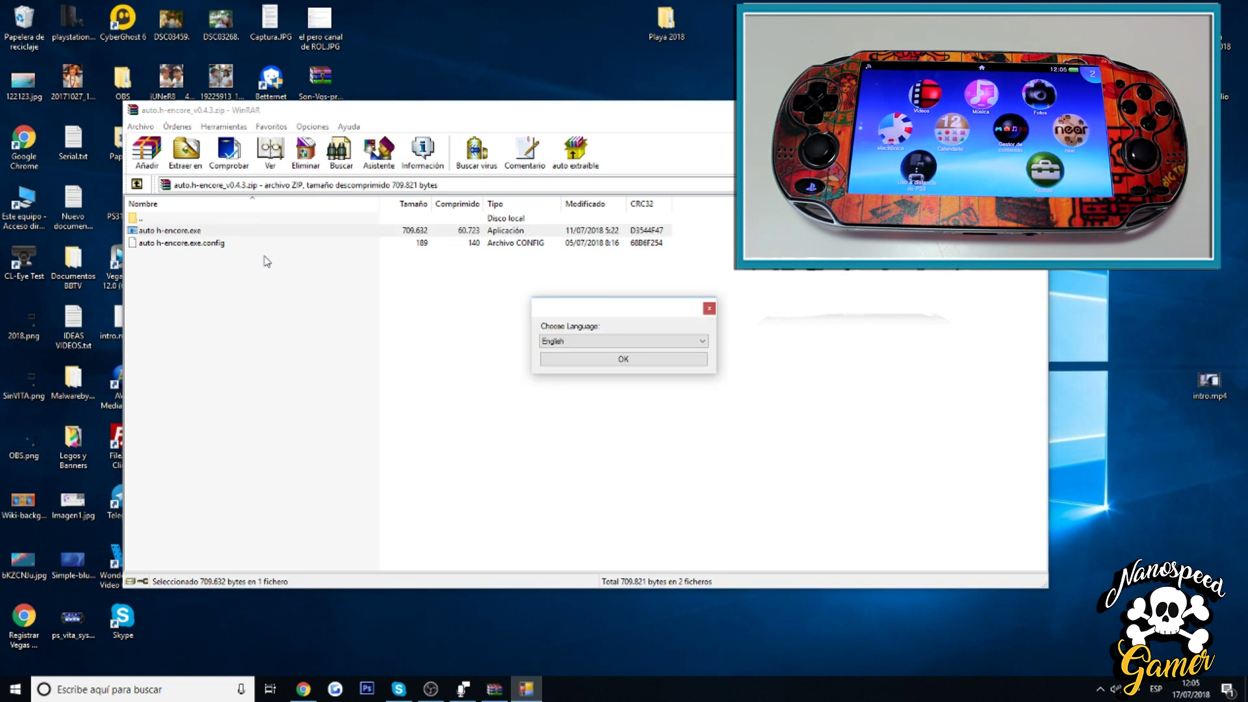
drag(617, 310, 611, 300)
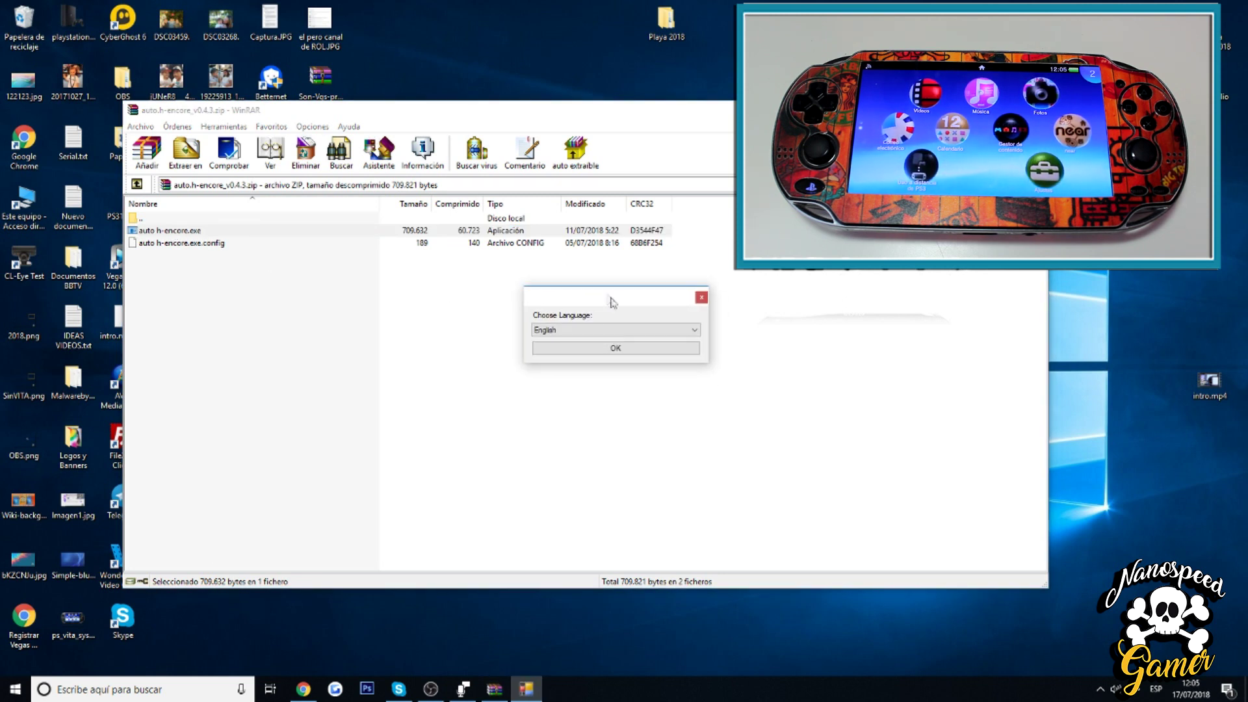
click(662, 336)
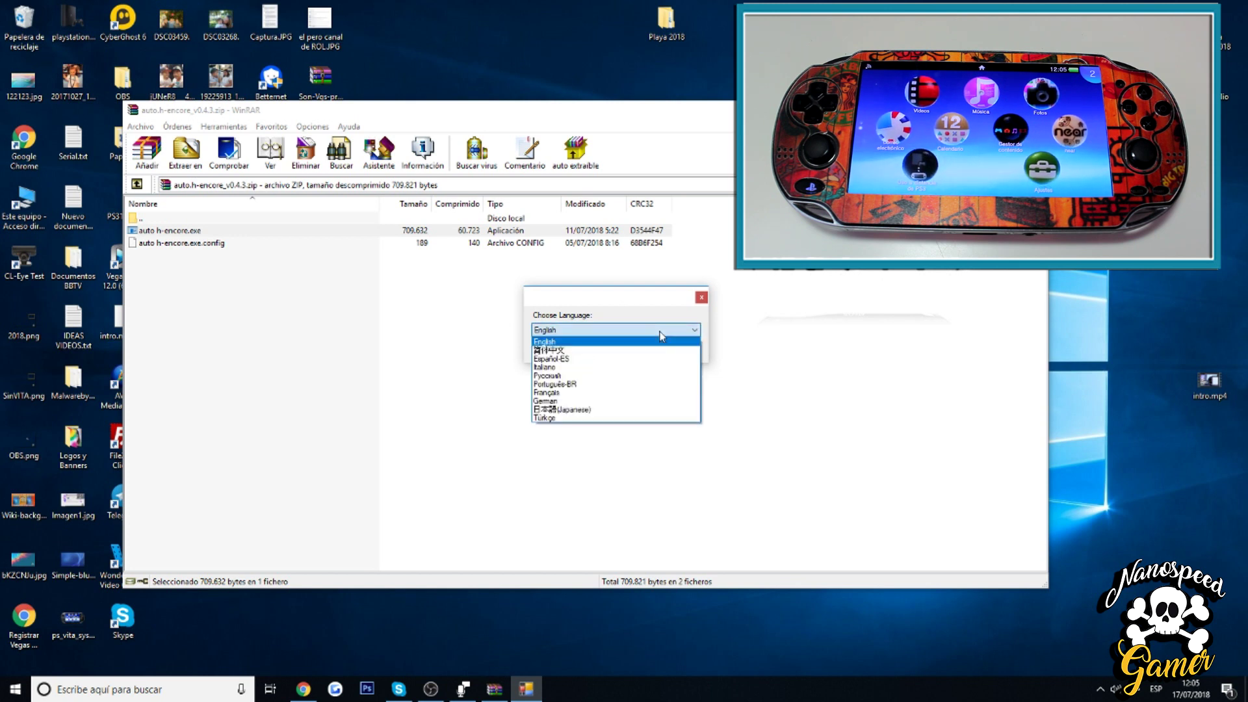
click(582, 358)
click(615, 350)
Step: Run the auto h-encore process with USB as the PS Vita transfer method and allow qcma.exe through the firewall on private networks
drag(621, 154, 592, 95)
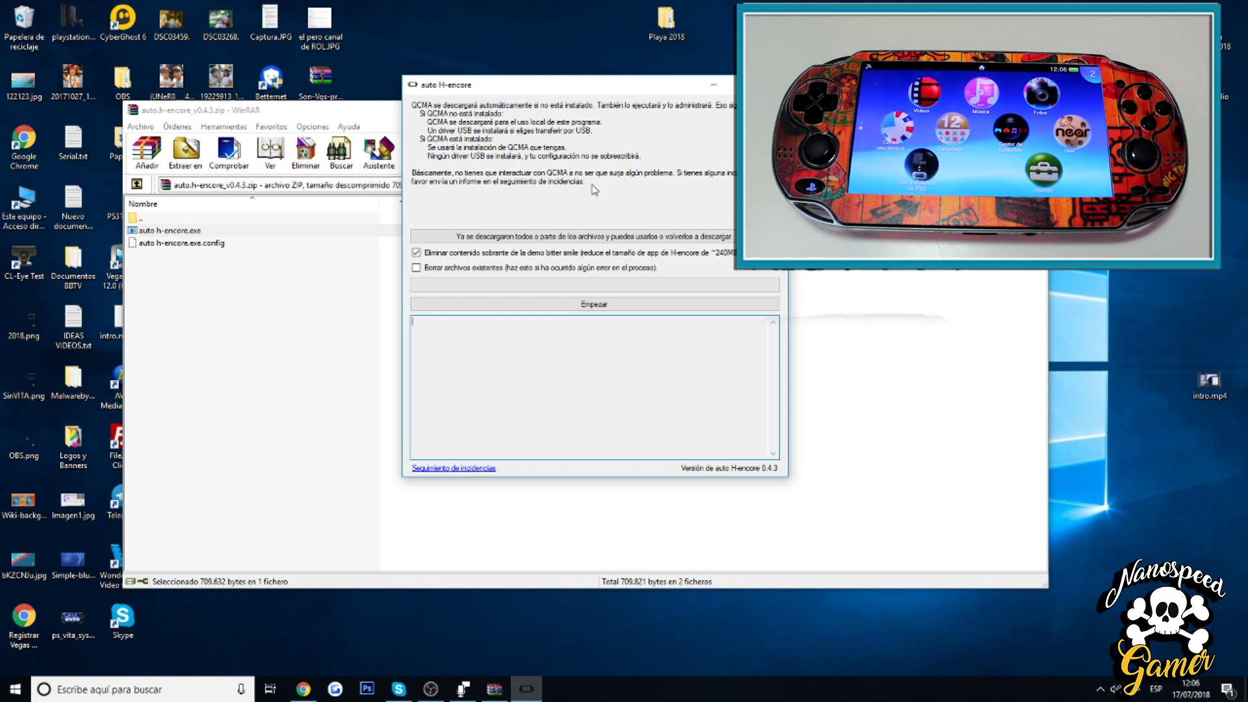
click(593, 306)
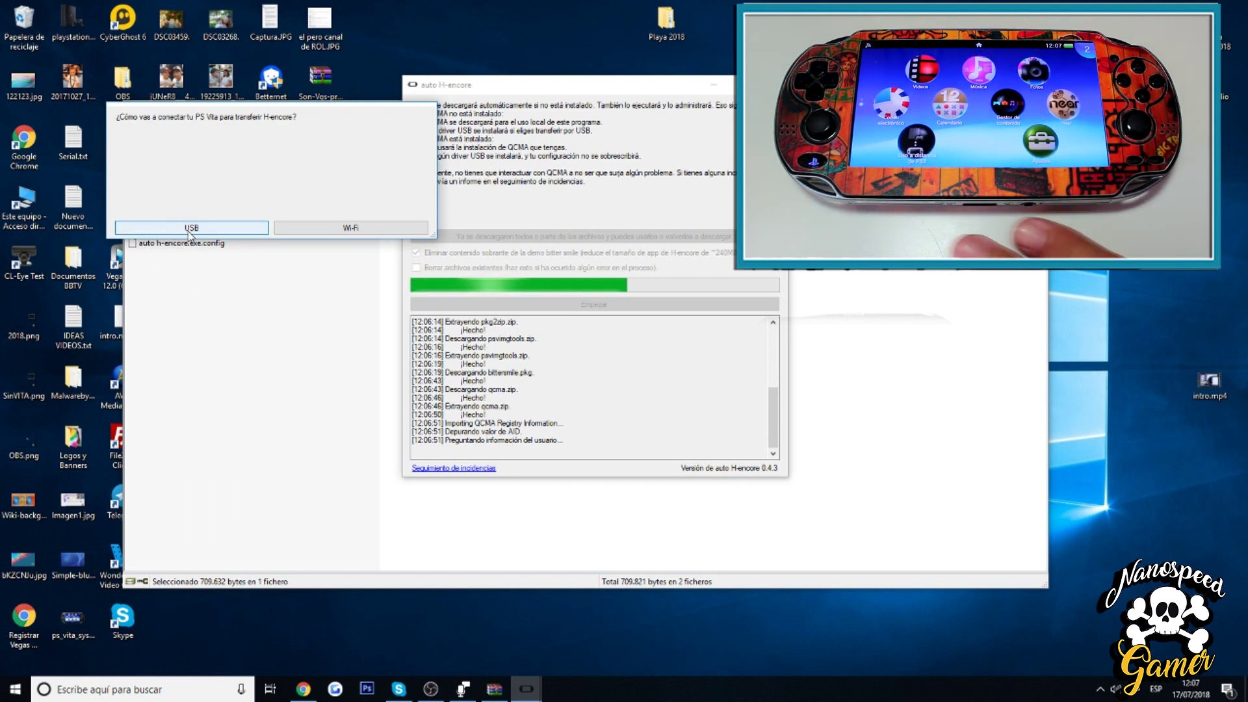
click(197, 230)
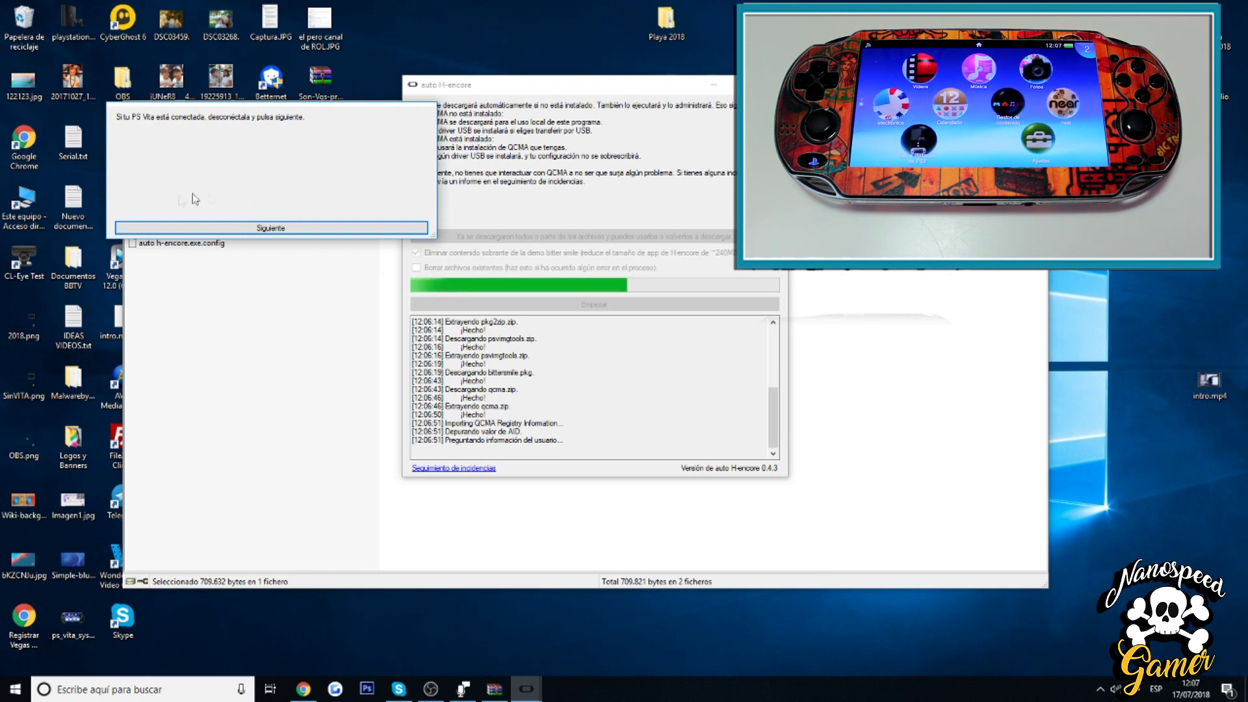
click(264, 228)
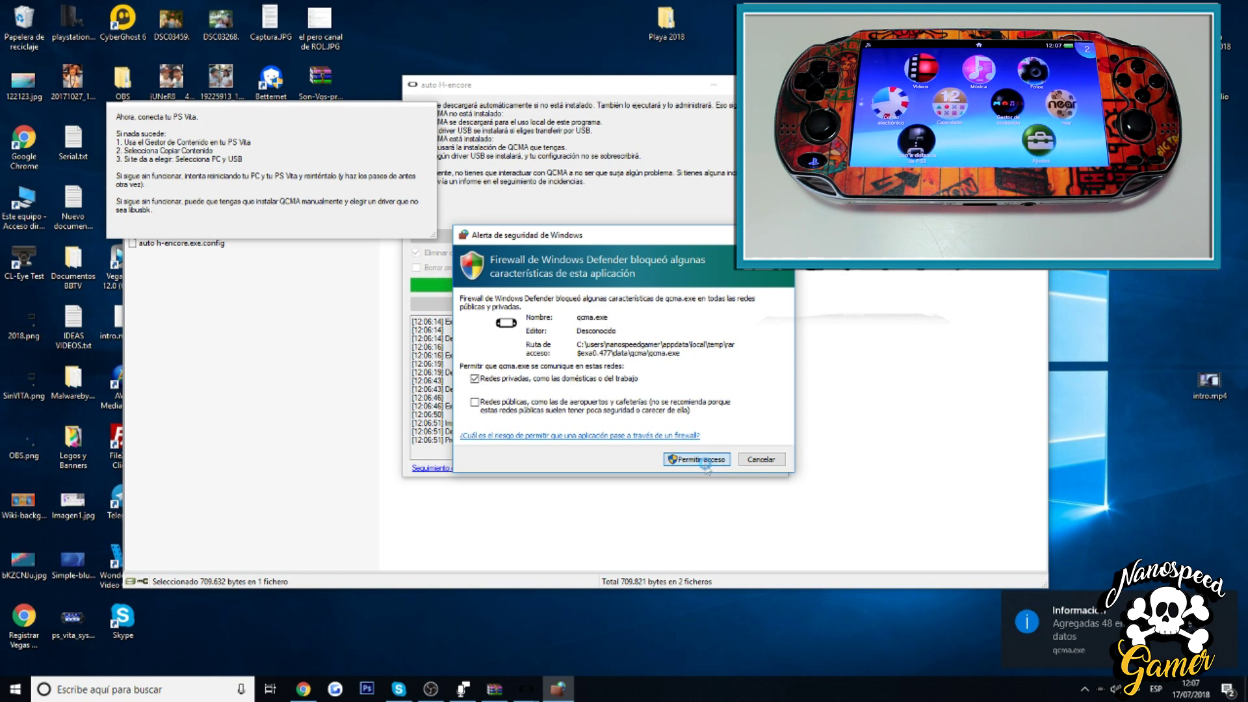
click(701, 460)
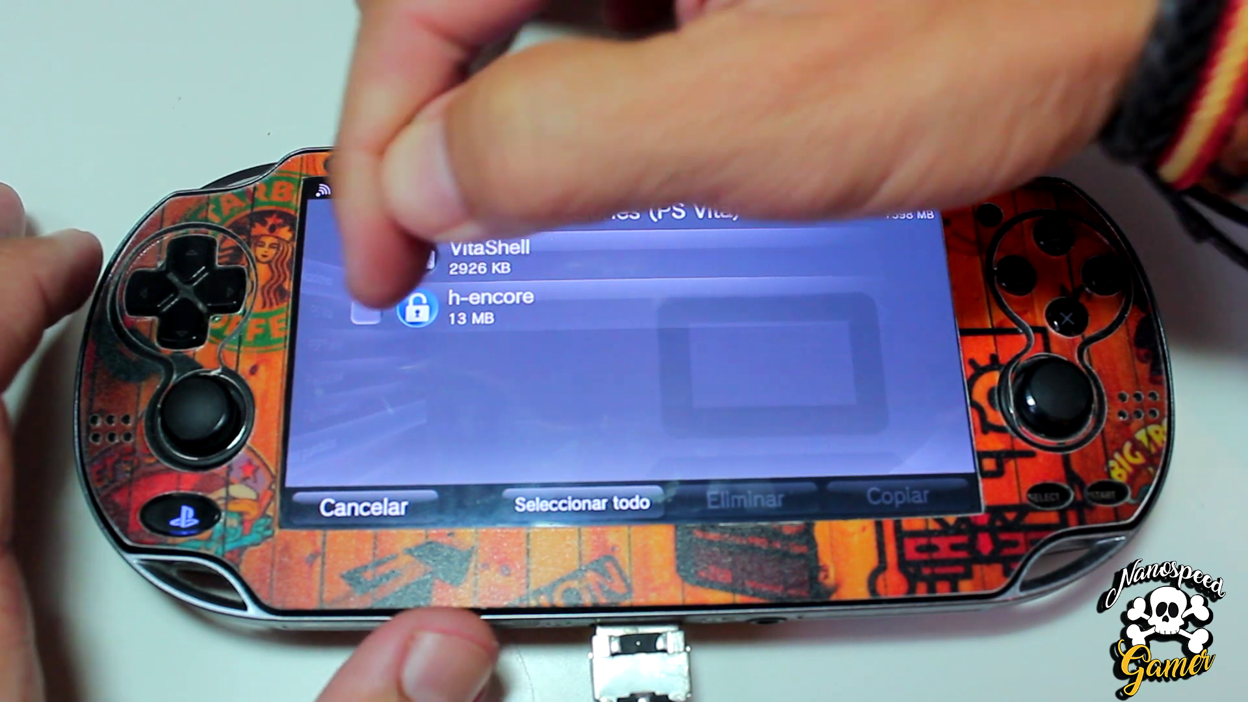
click(367, 310)
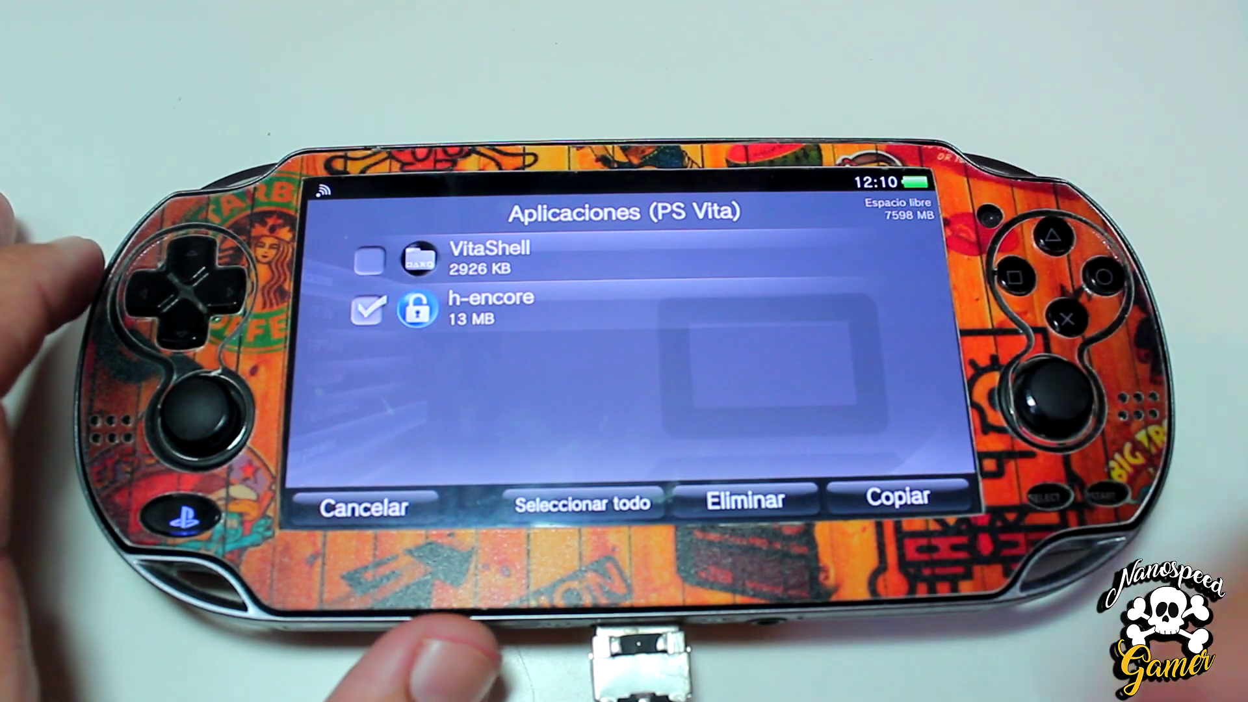
click(903, 497)
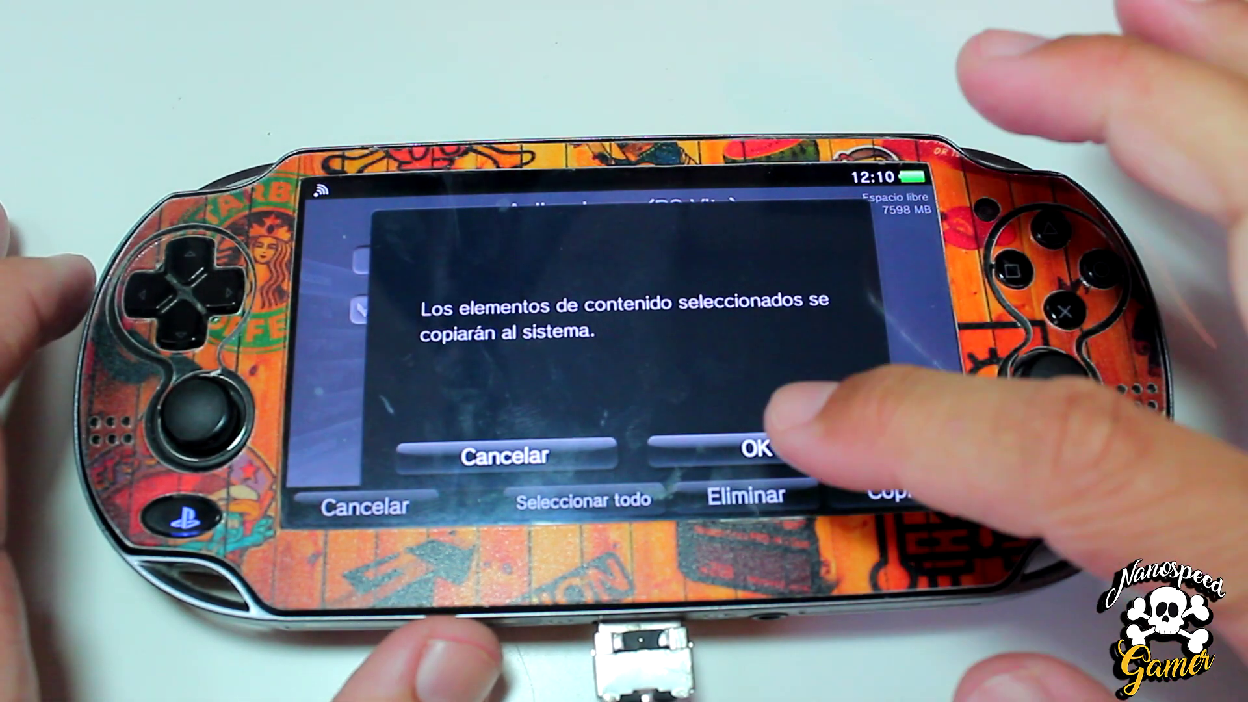
click(754, 445)
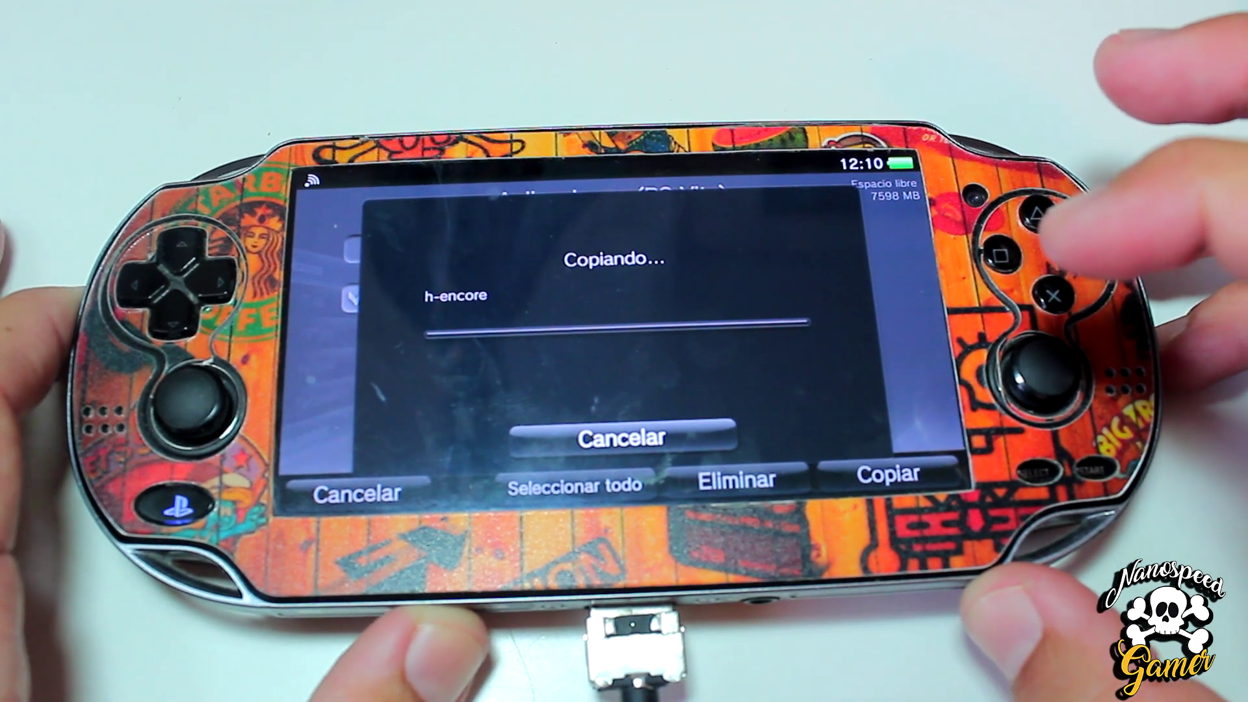